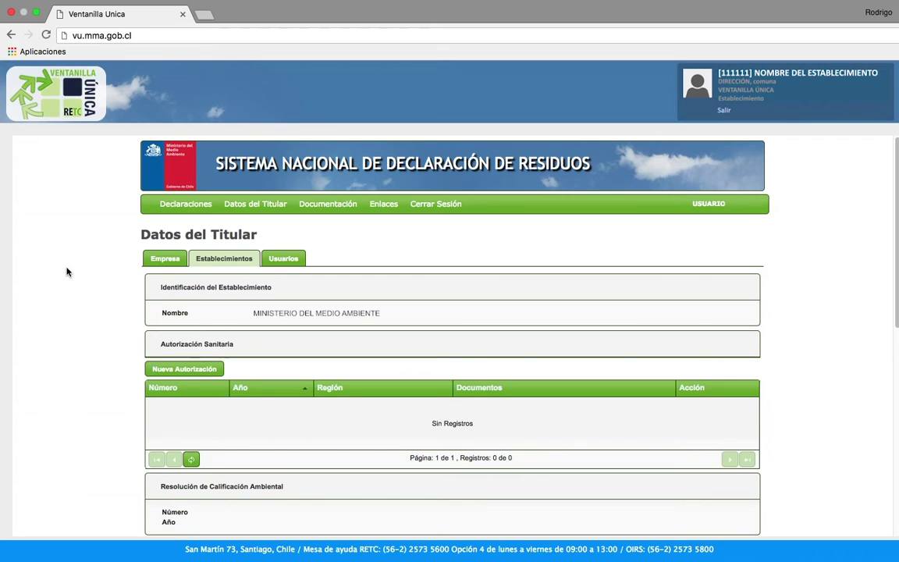
Review the account holder's company, establishment and user records in Datos del Titular.
click(161, 259)
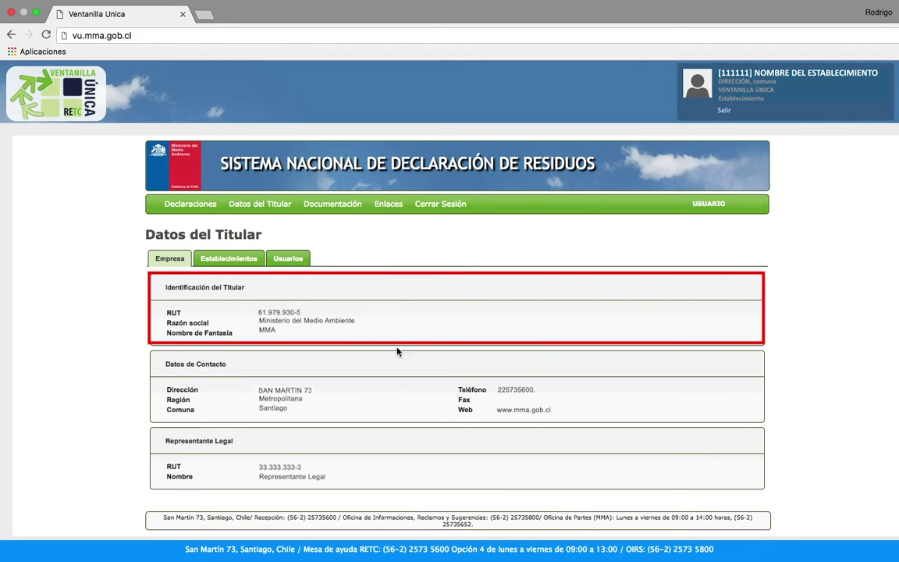
click(251, 264)
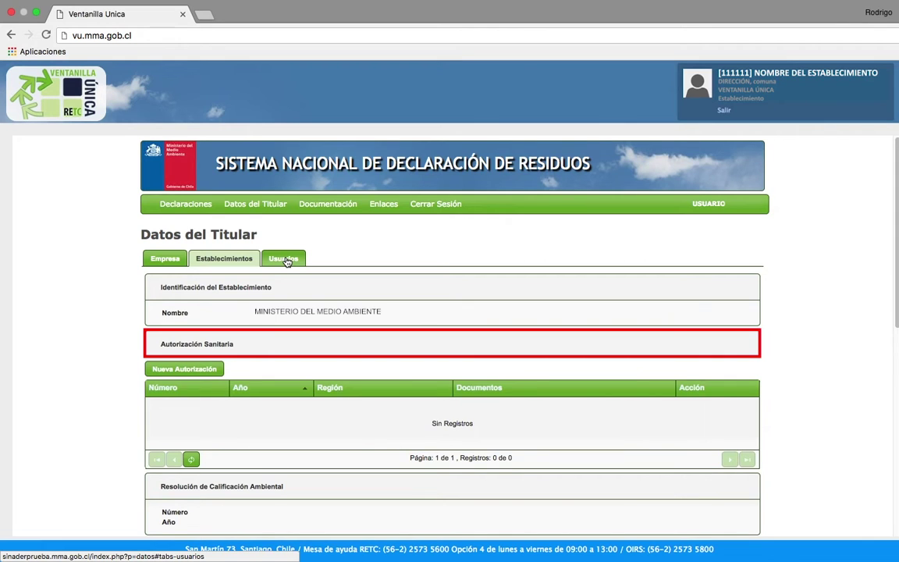
scroll(126, 382, down, 4)
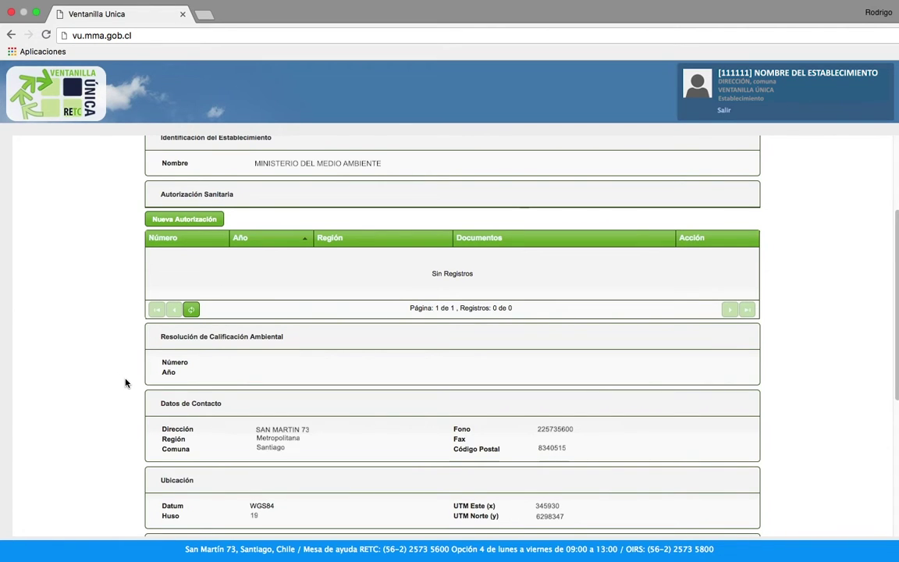
scroll(125, 383, down, 2)
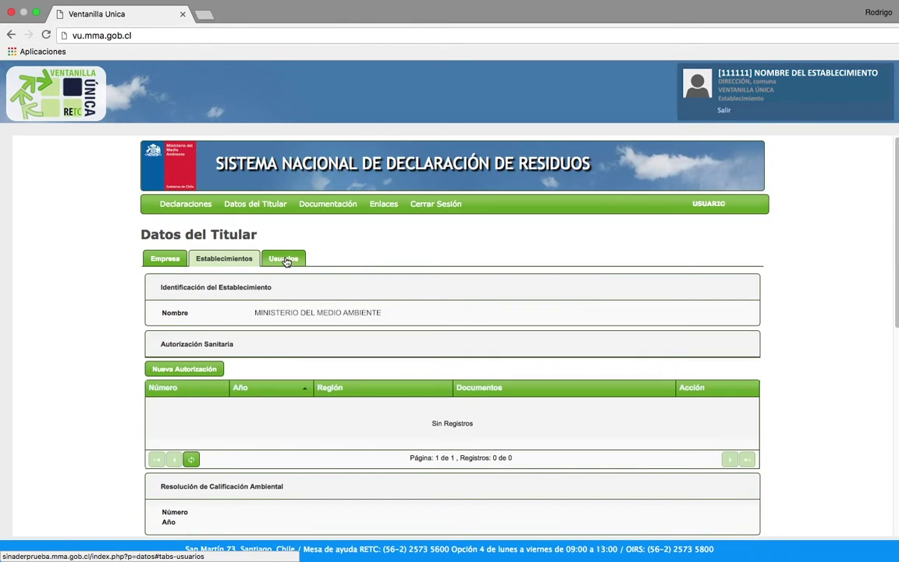
click(287, 258)
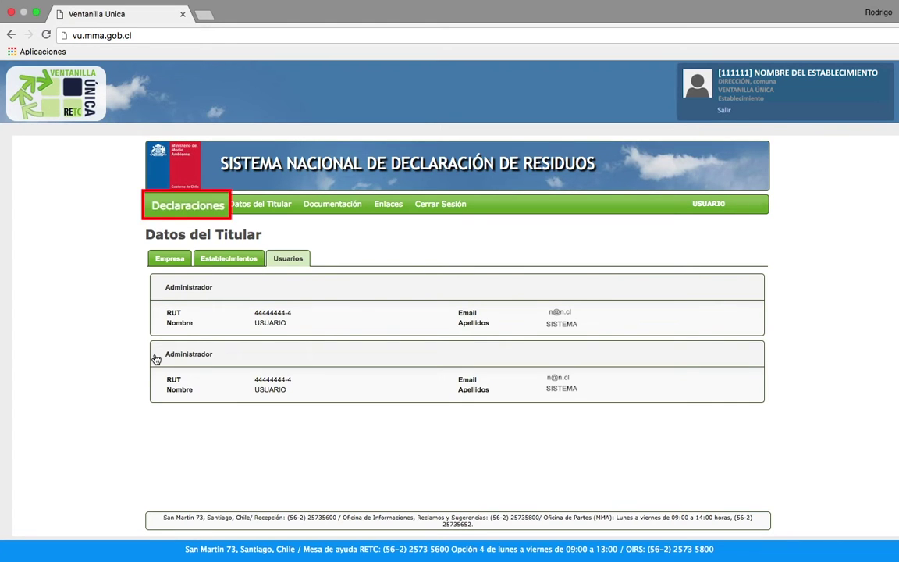
Start a new industrial waste generation declaration (Residuos Industriales) and set its period to 2016.
mouse_move(187, 205)
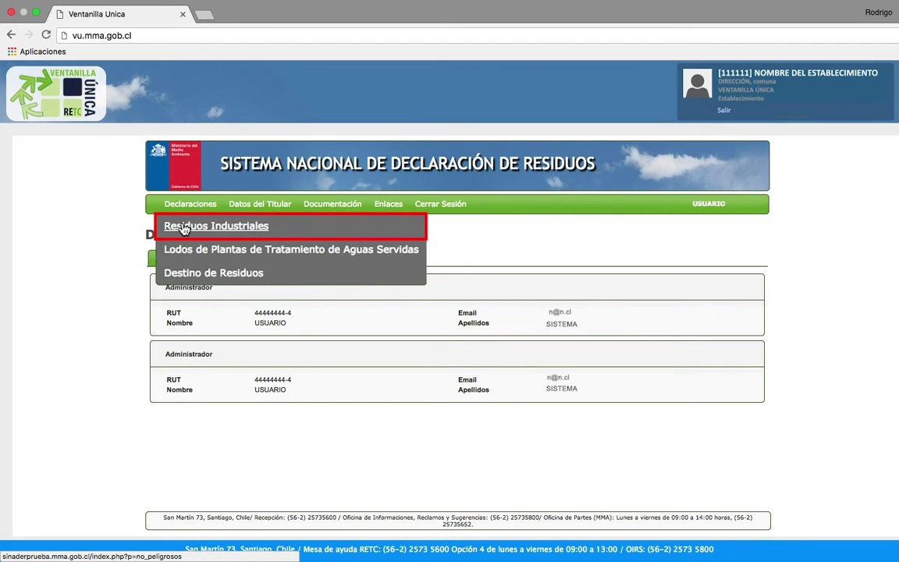
click(185, 227)
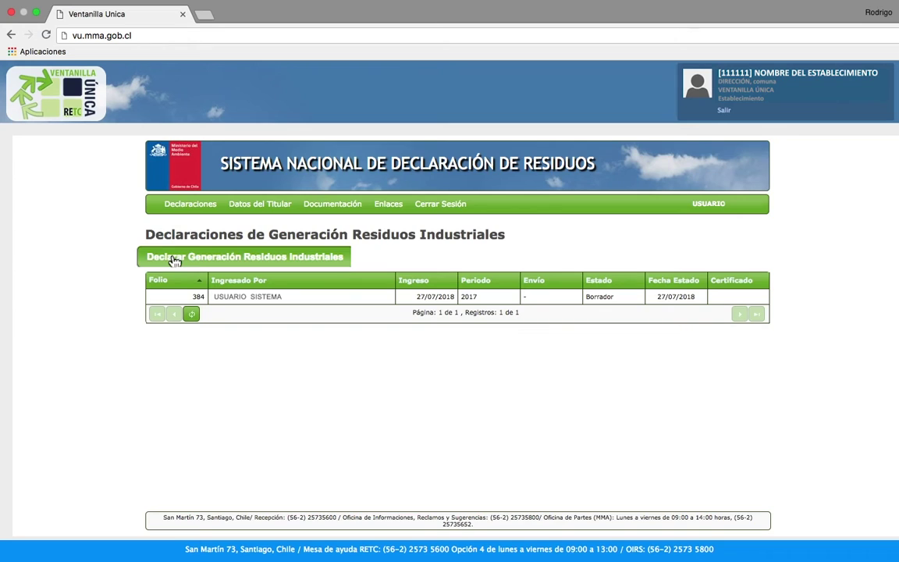
click(173, 258)
click(340, 355)
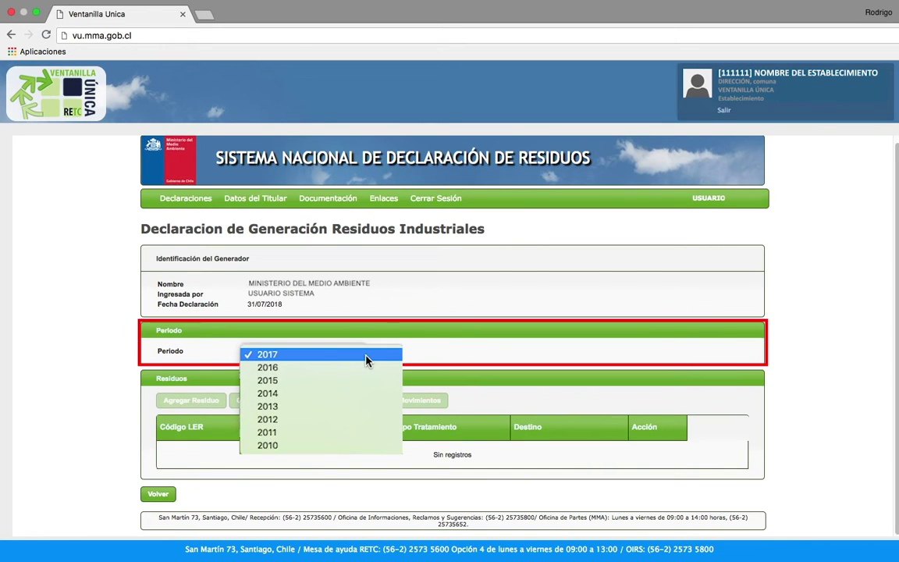
click(365, 367)
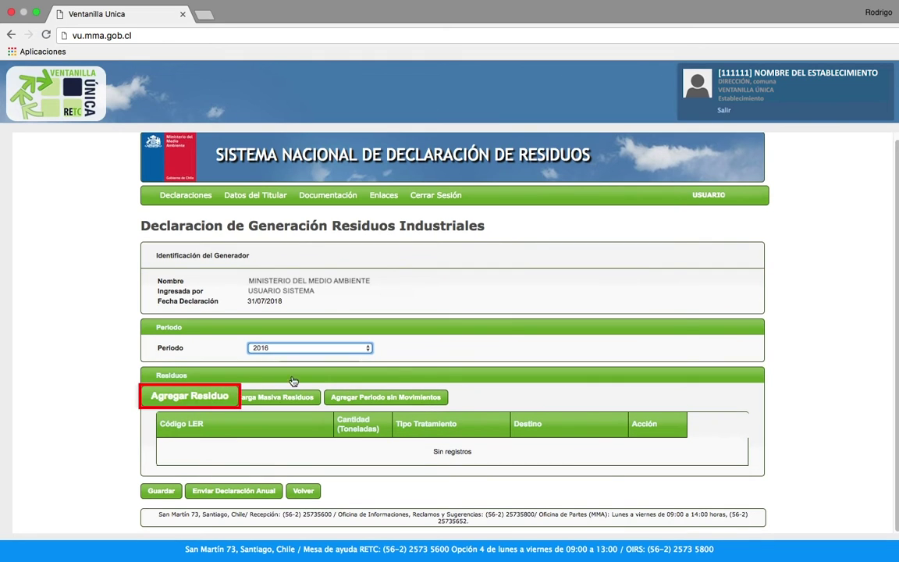
click(132, 411)
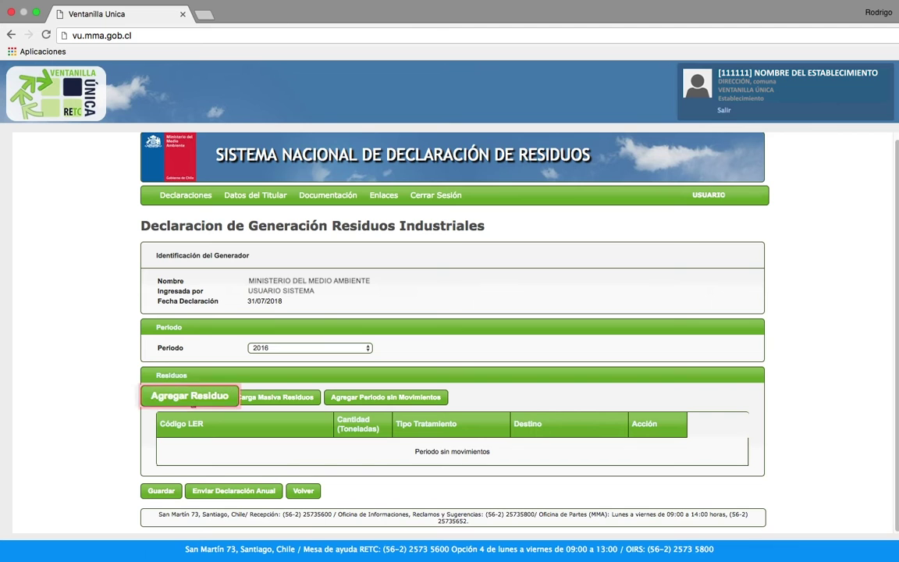
Begin a new waste entry and set its LER code to chapter 20, subchapter 01, type 01 - Papel y cartón.
click(190, 397)
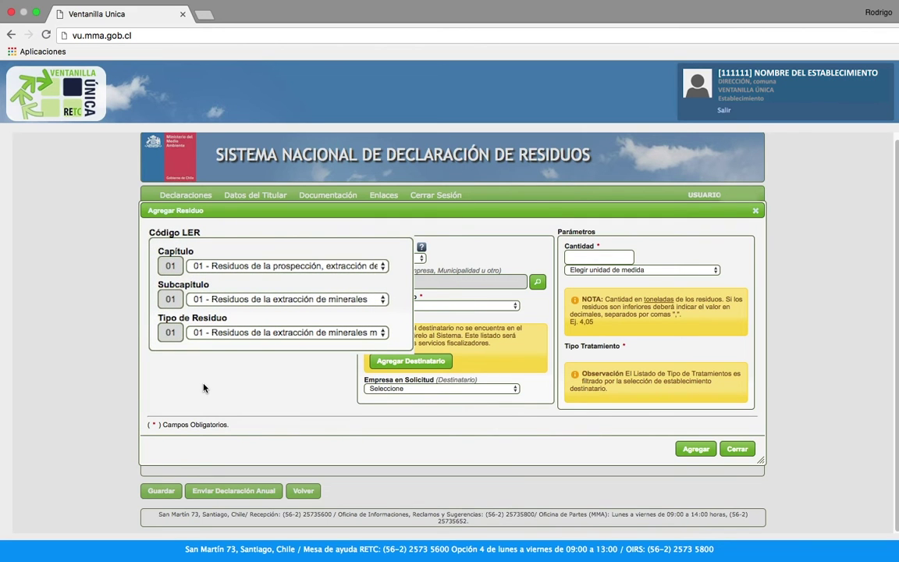
click(361, 269)
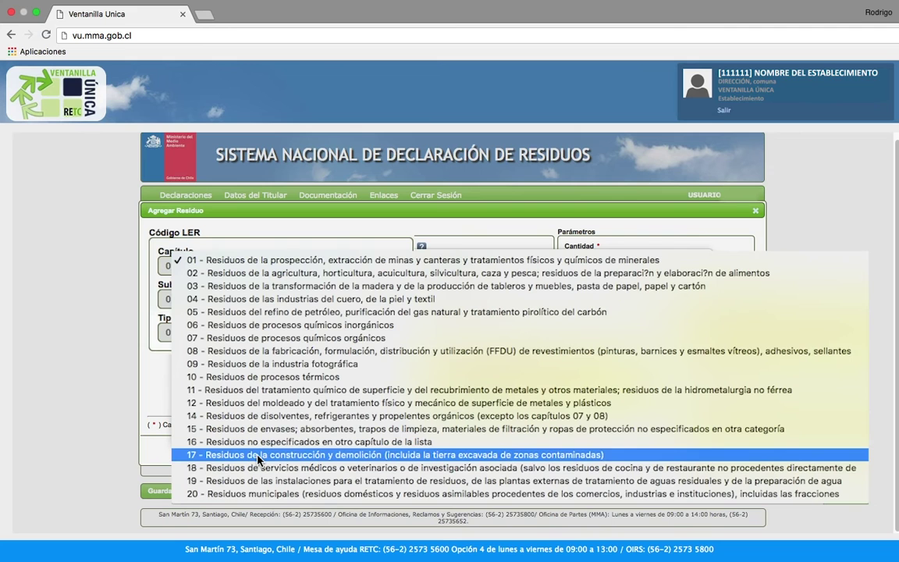
click(289, 273)
click(330, 284)
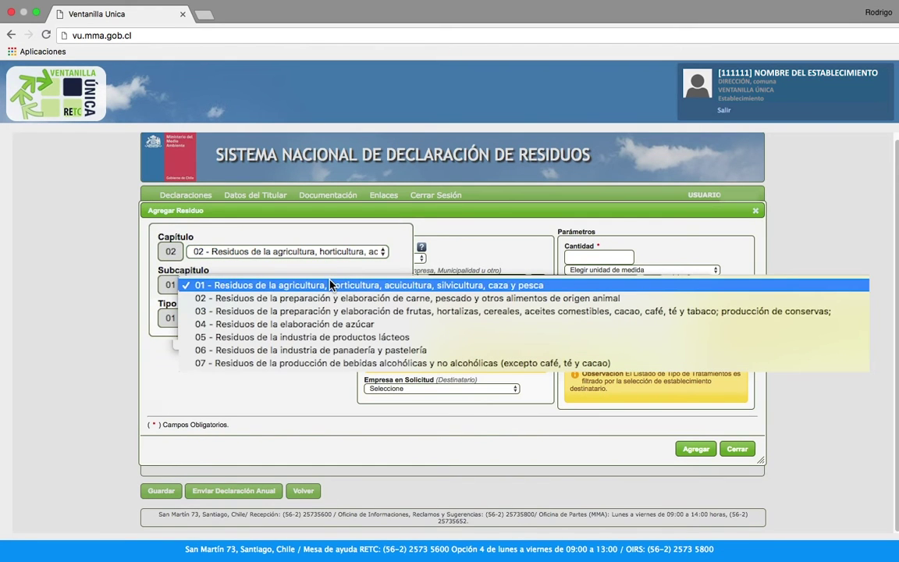
click(234, 336)
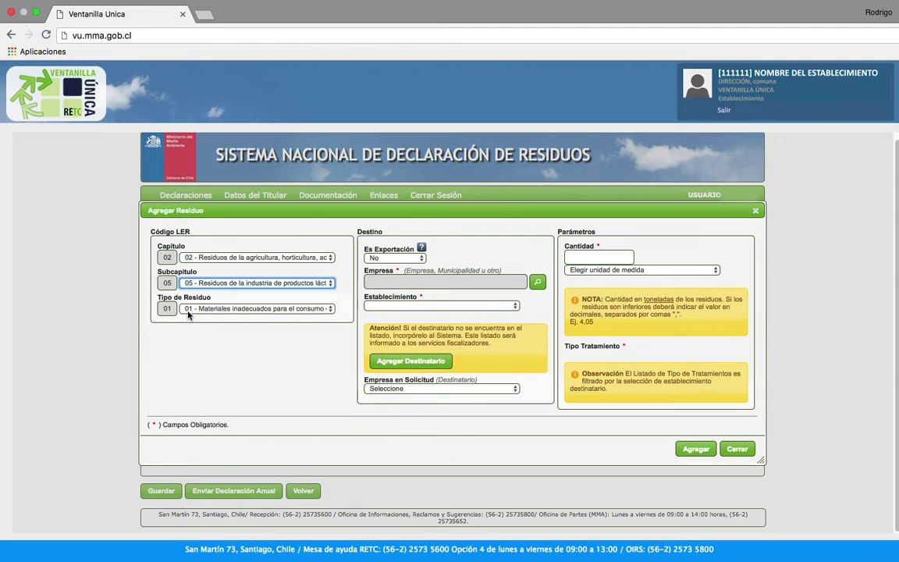
click(234, 336)
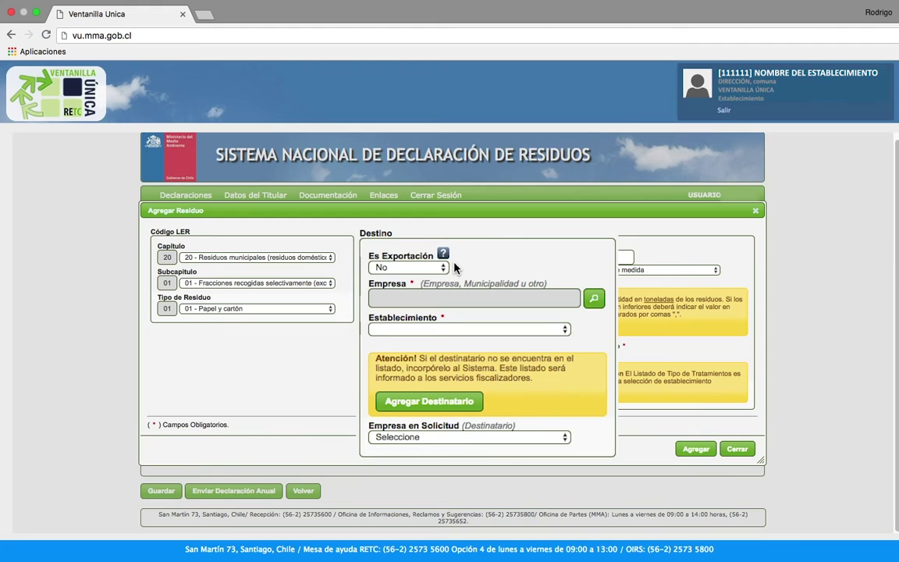
Examine the export destination's company, establishment and contact fields by setting Es Exportación to Si, and return it to No.
click(435, 267)
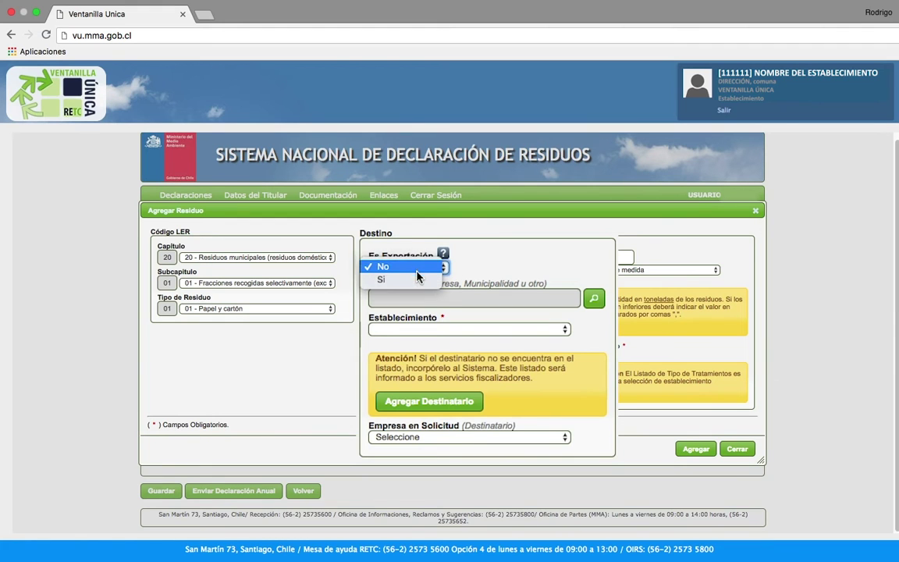
click(416, 279)
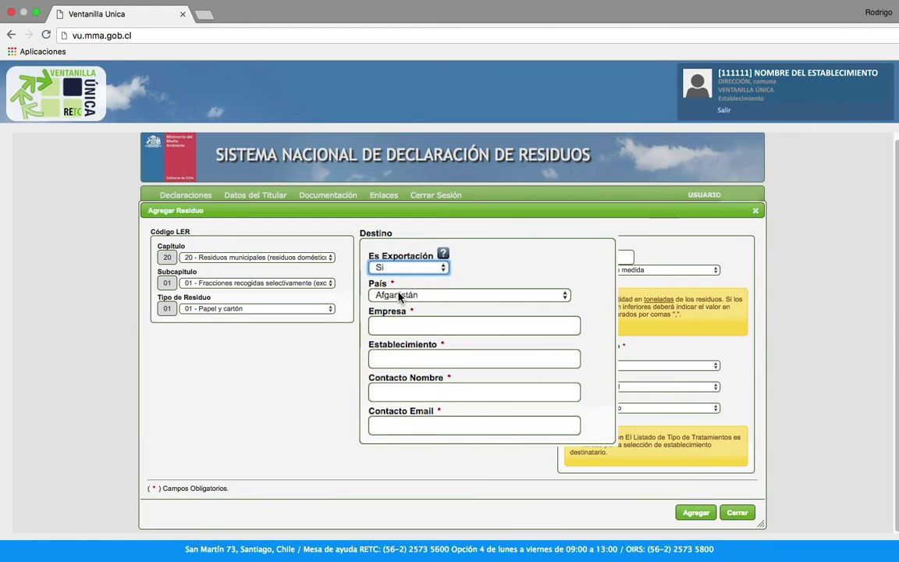
click(391, 325)
click(393, 356)
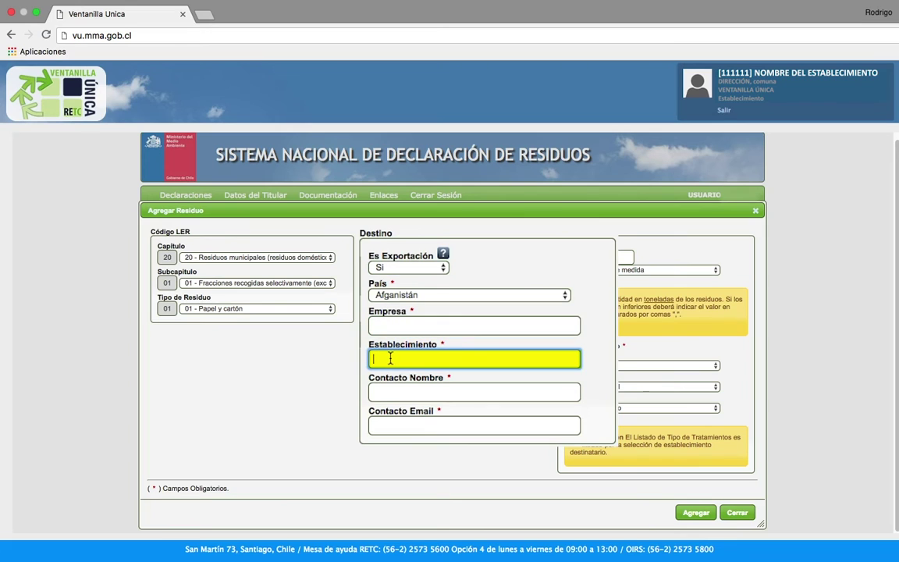
click(383, 393)
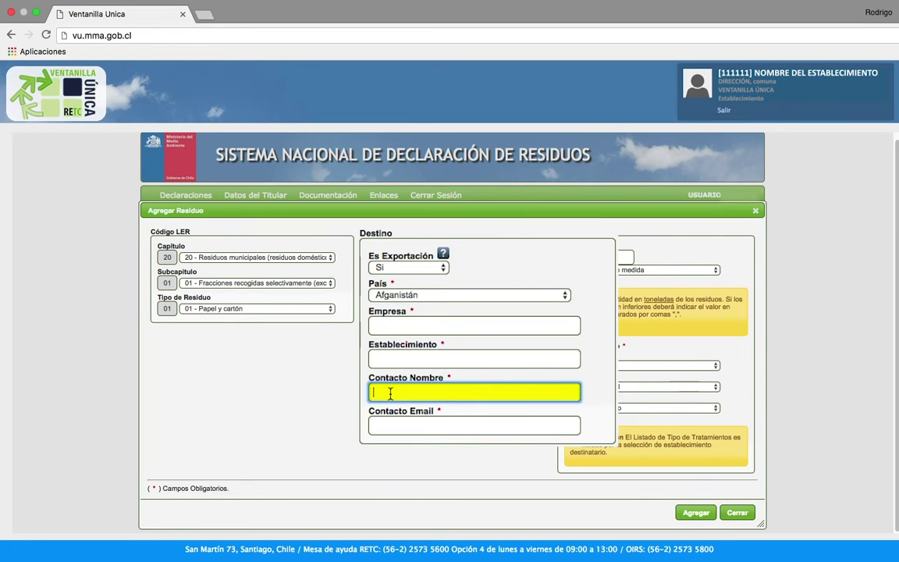
click(390, 424)
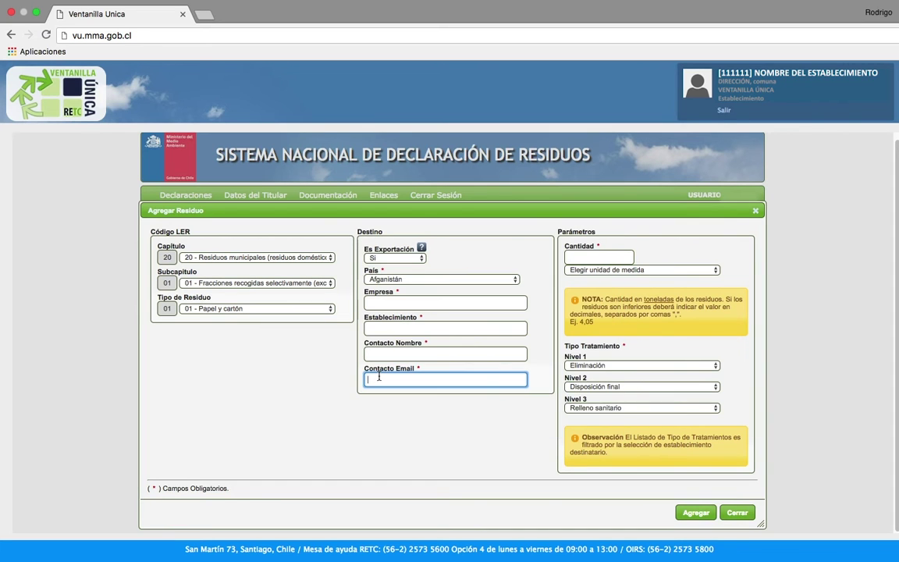
click(396, 258)
click(408, 255)
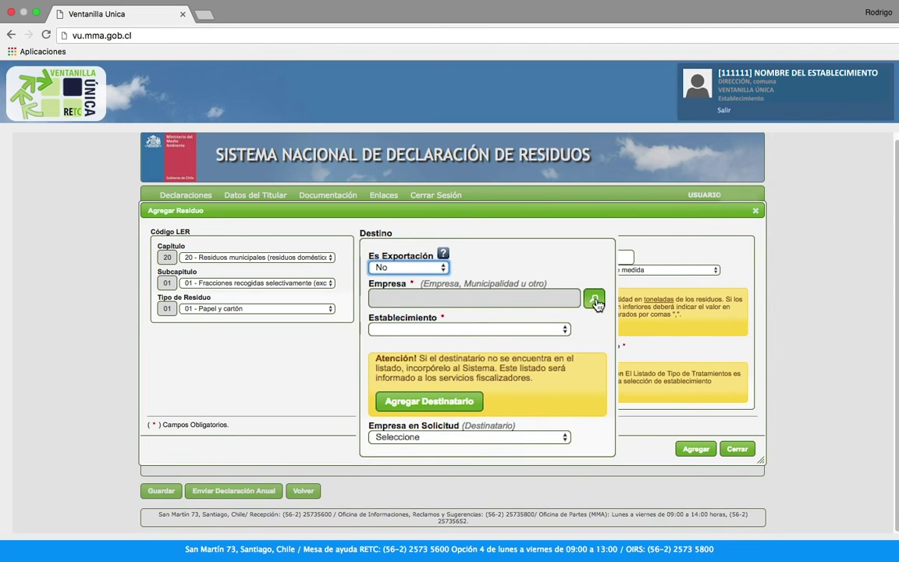
Look up and select EMPRESA DESTINATARIA with ESTABLECIMIENTO 1 as the waste destination.
click(594, 299)
click(319, 255)
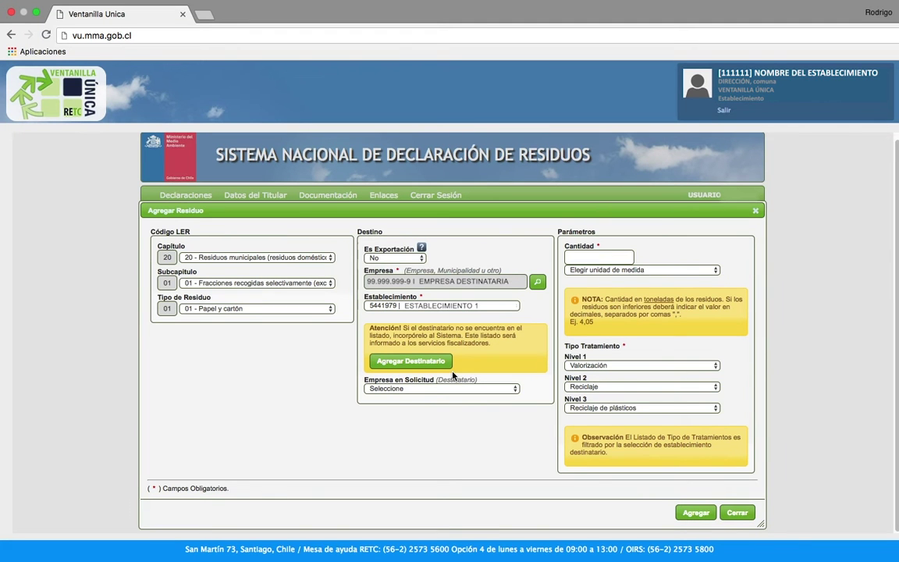
Examine the required fields of the Solicitar Establecimiento form for requesting an unlisted recipient.
click(411, 373)
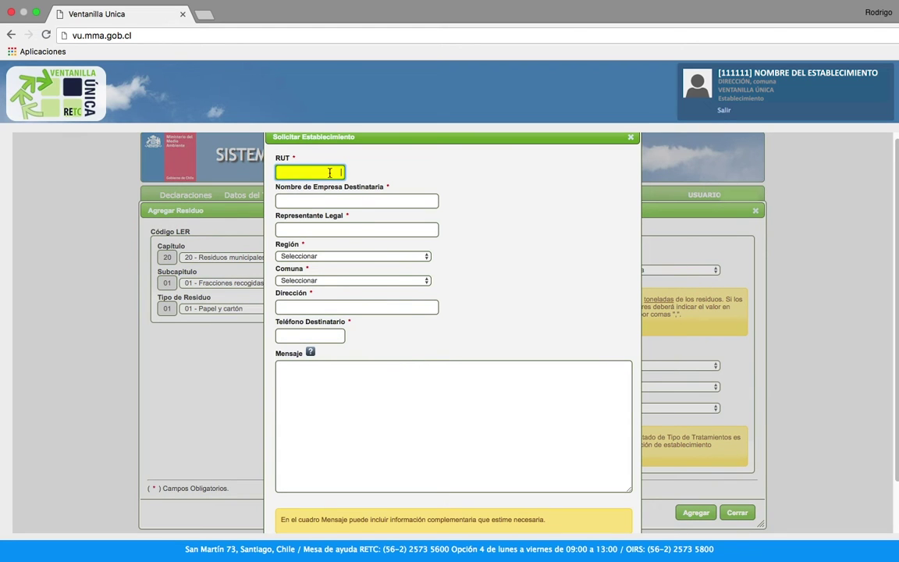
click(293, 200)
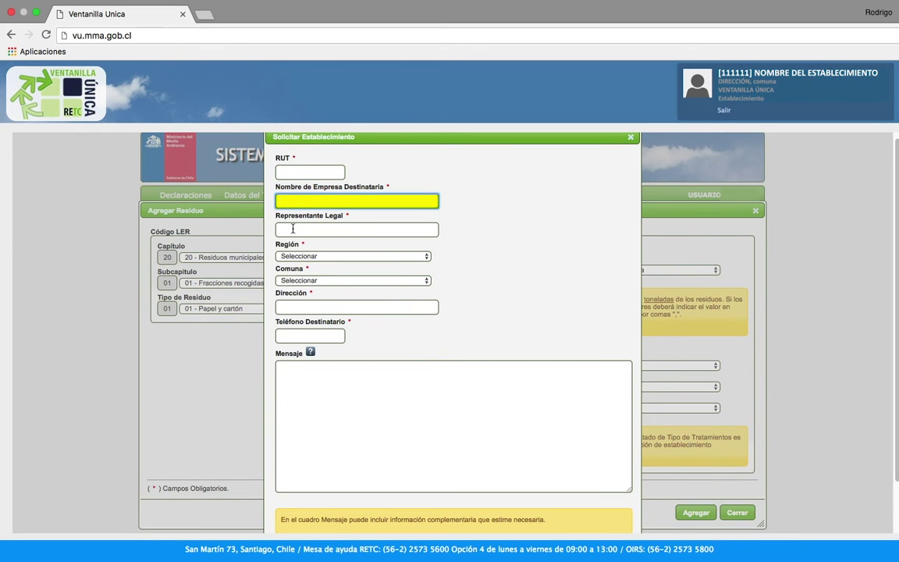
click(292, 228)
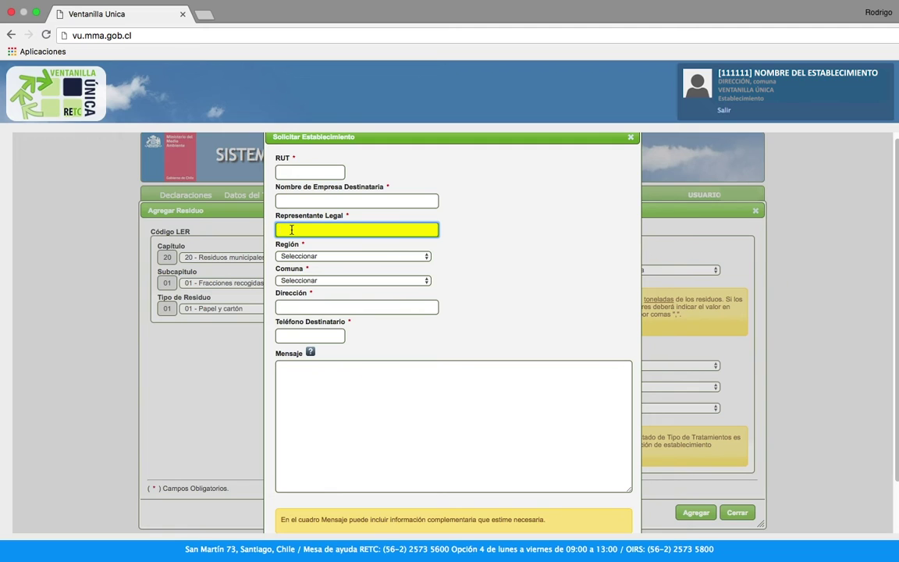
key(Tab)
key(Tab)
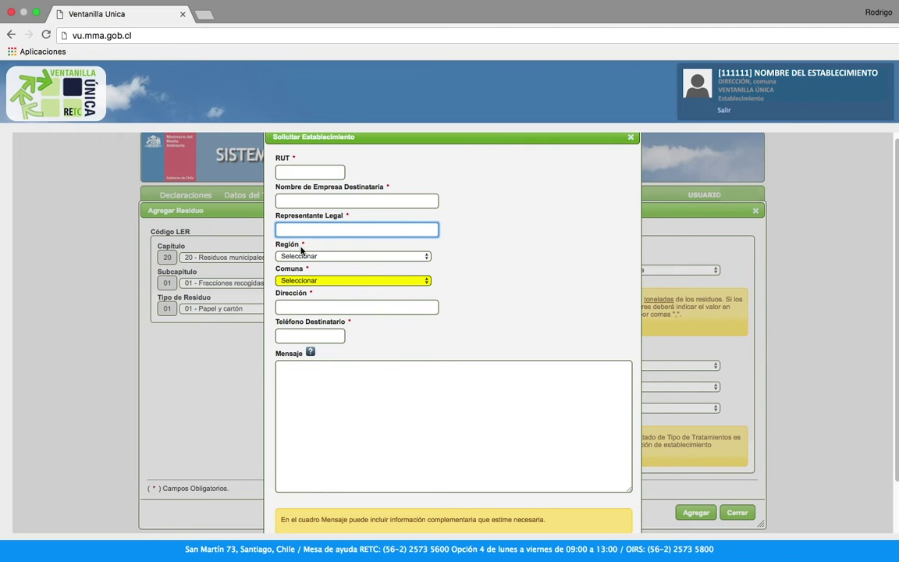
key(Tab)
key(Tab)
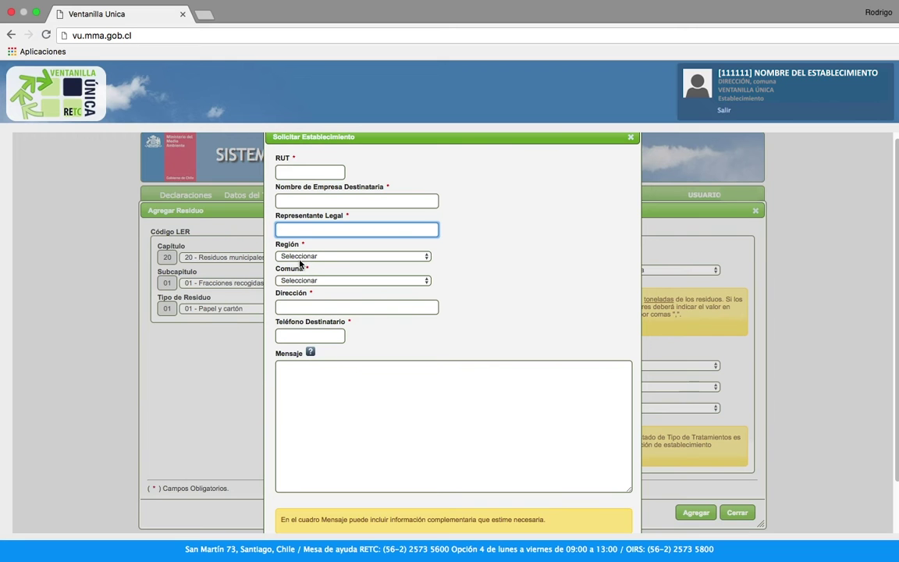
click(301, 306)
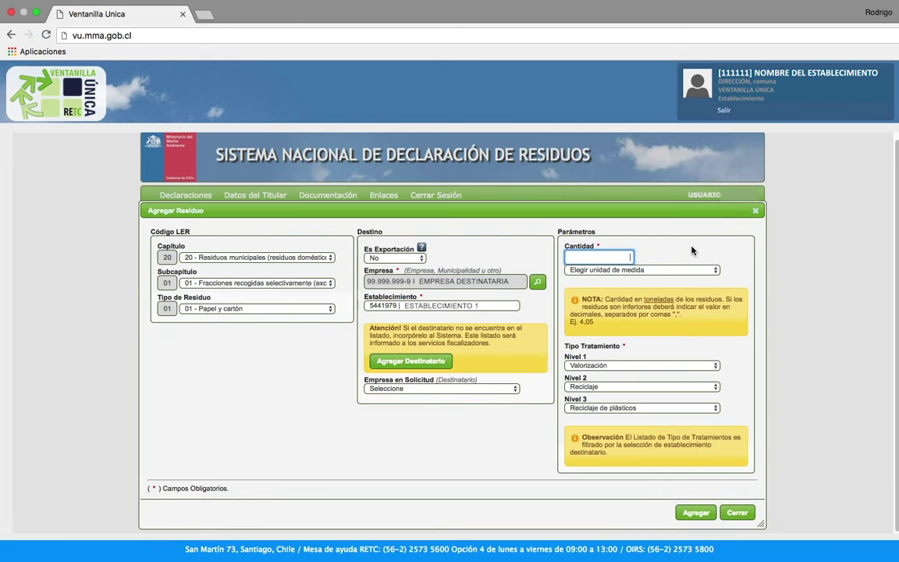
Set the waste quantity to 120 with Toneladas as the unit of measure.
text(120)
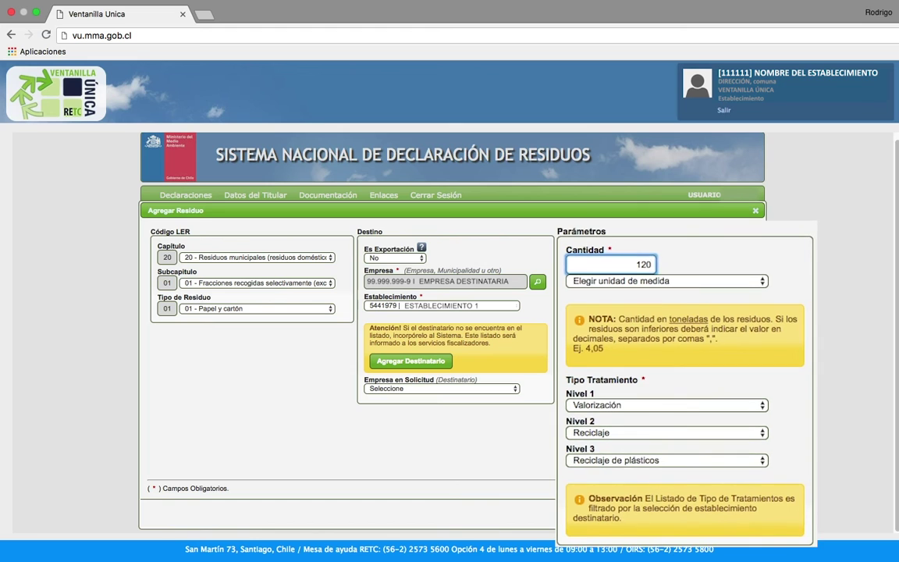
click(701, 280)
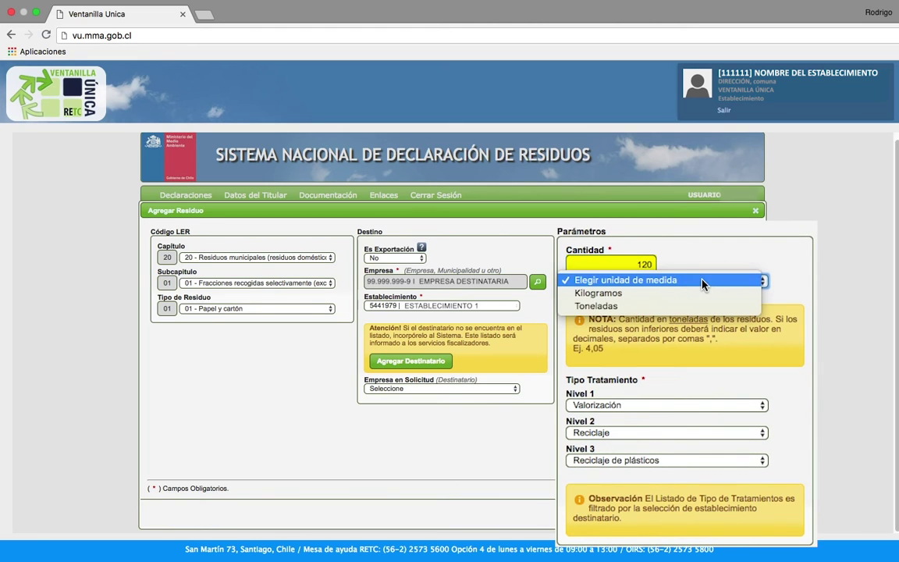
click(634, 306)
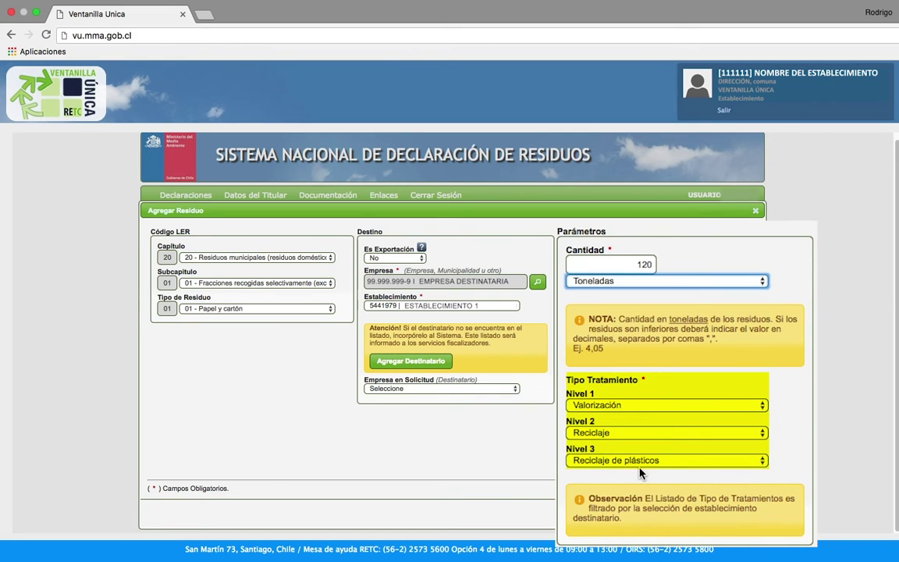
Keep the treatment as Valorización, Reciclaje, Reciclaje de plásticos and add the 39 - Plásticos waste to the declaration.
click(710, 406)
click(705, 435)
click(693, 465)
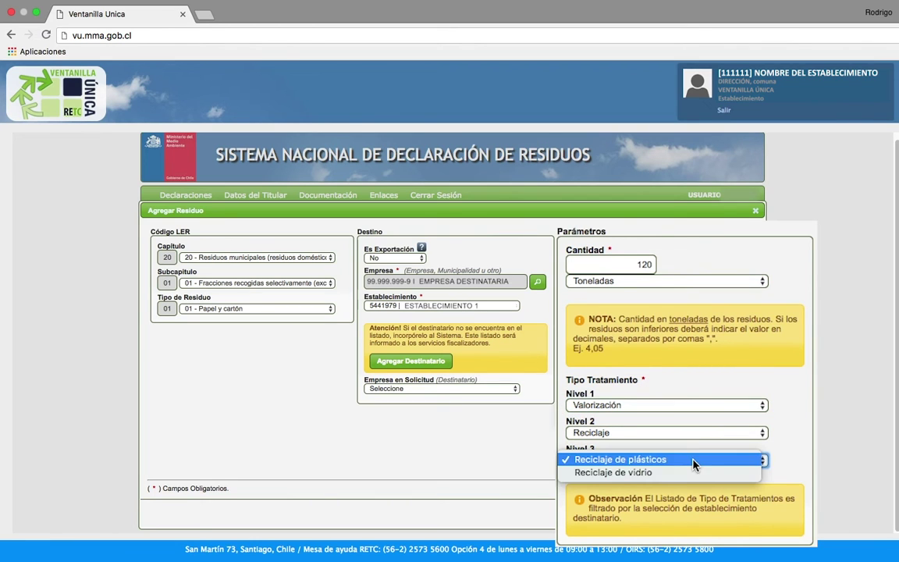
click(790, 437)
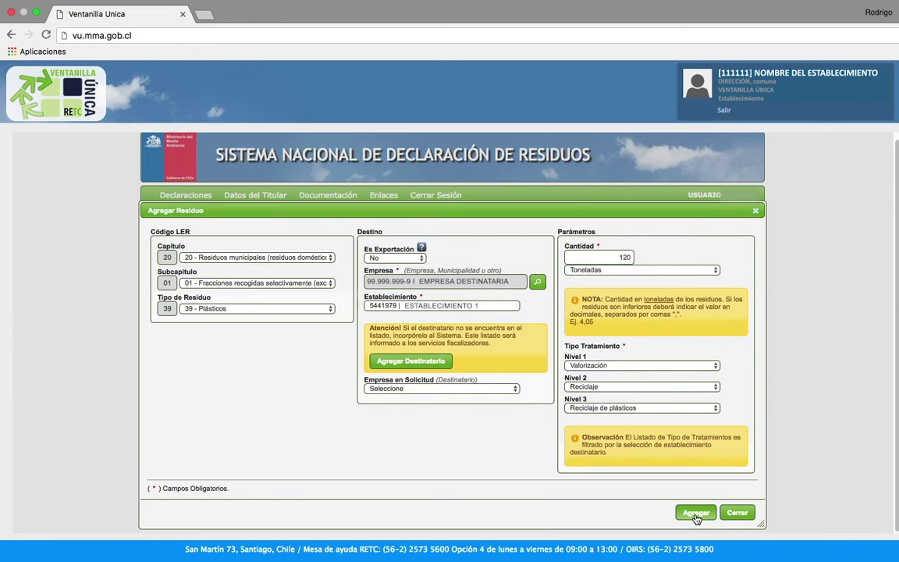
click(686, 515)
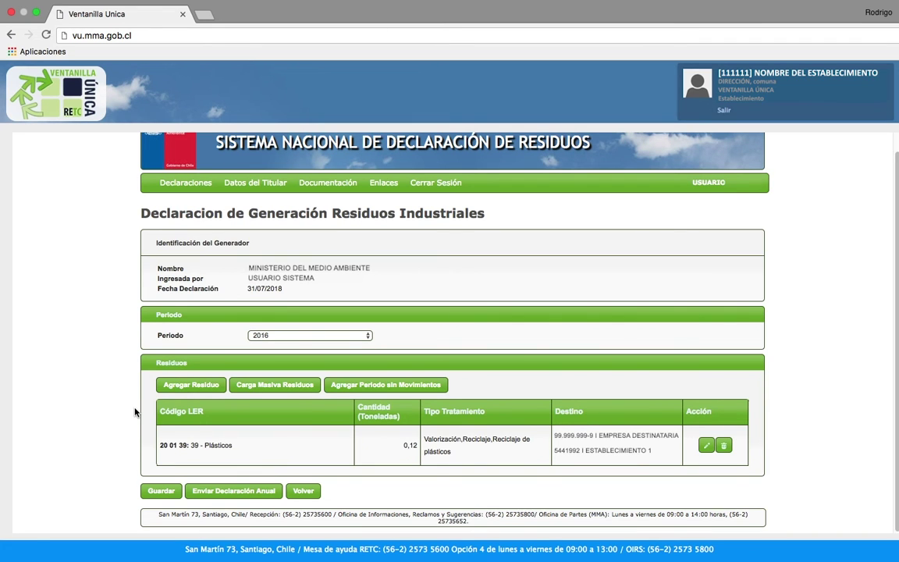
Add a second waste entry of type 02 - Vidrio to the declaration.
click(179, 383)
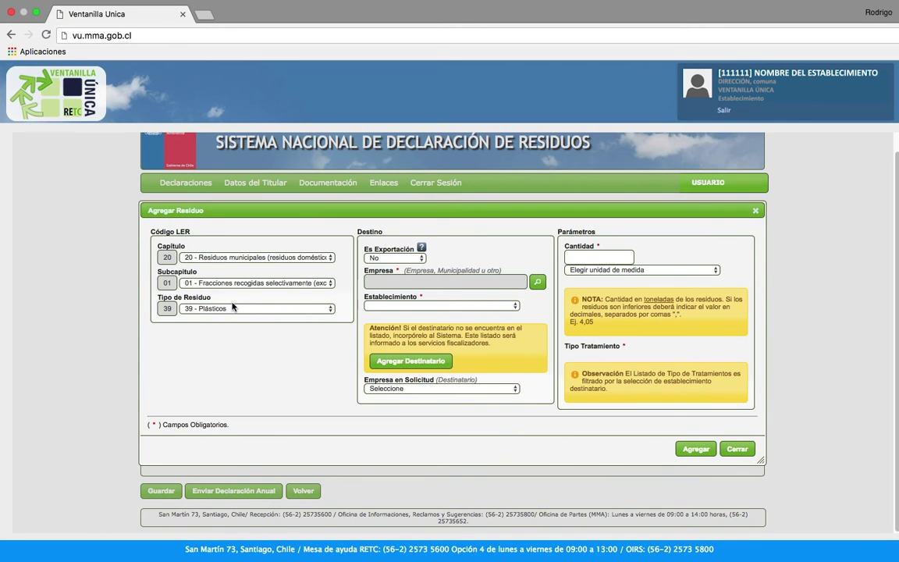
click(230, 309)
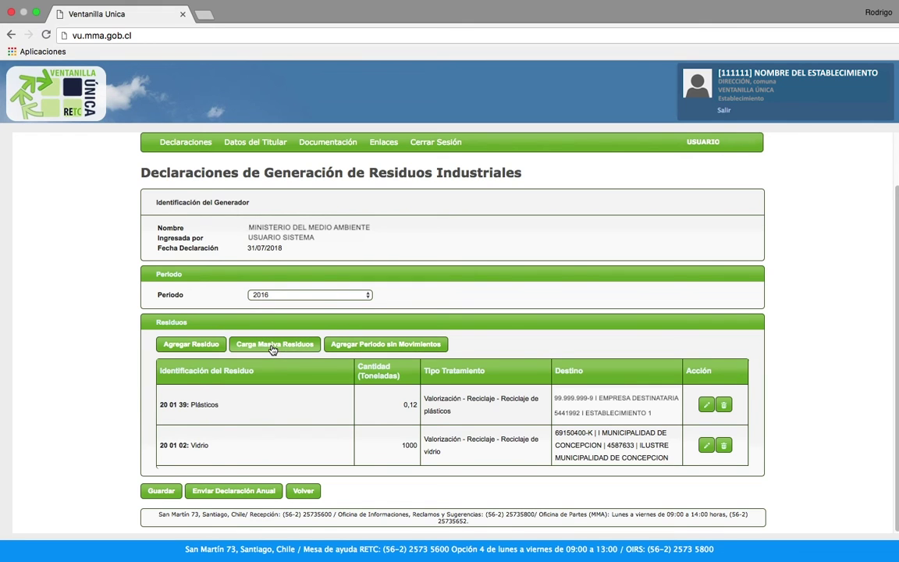
Open the bulk waste upload (Carga Masiva Residuos) for the declaration.
click(274, 345)
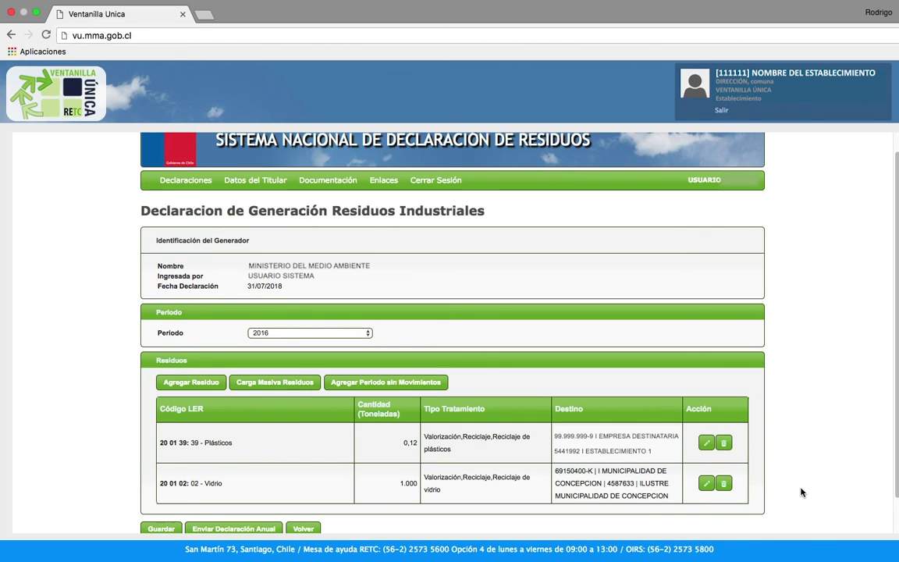
Save the 2016 waste declaration and start sending it as the annual declaration.
click(150, 527)
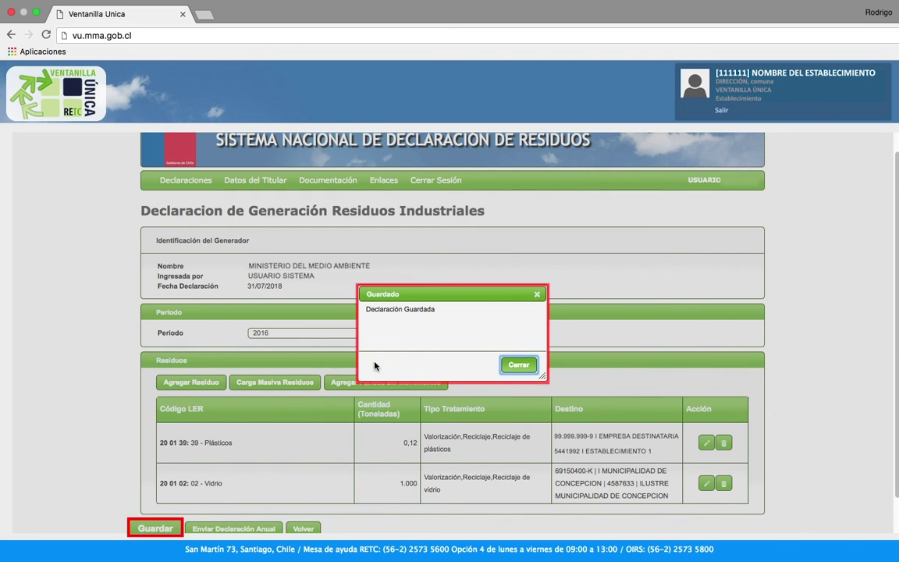
click(518, 364)
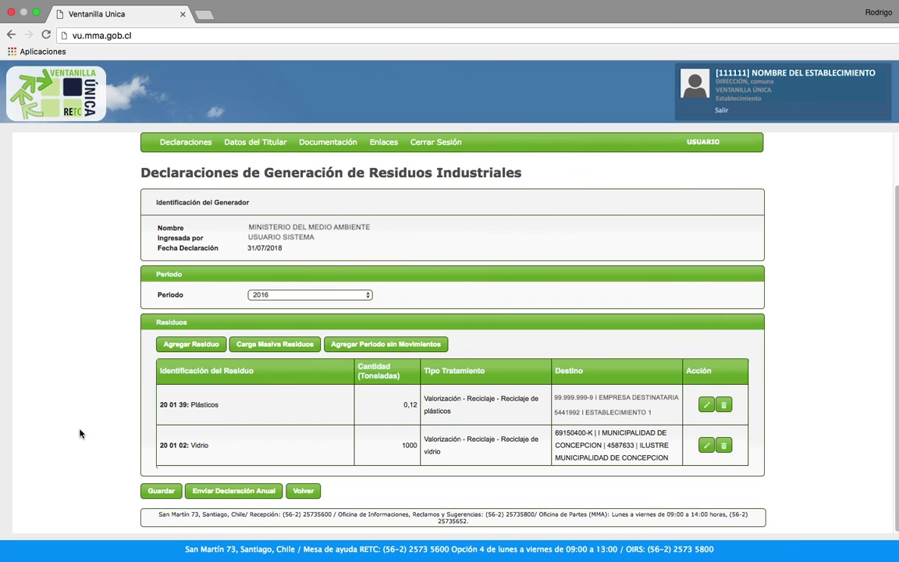
click(224, 496)
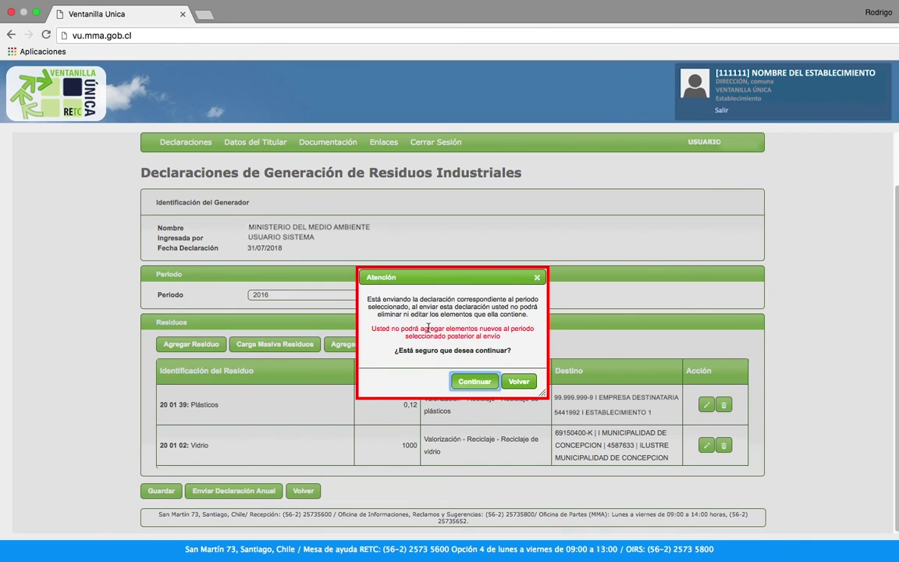